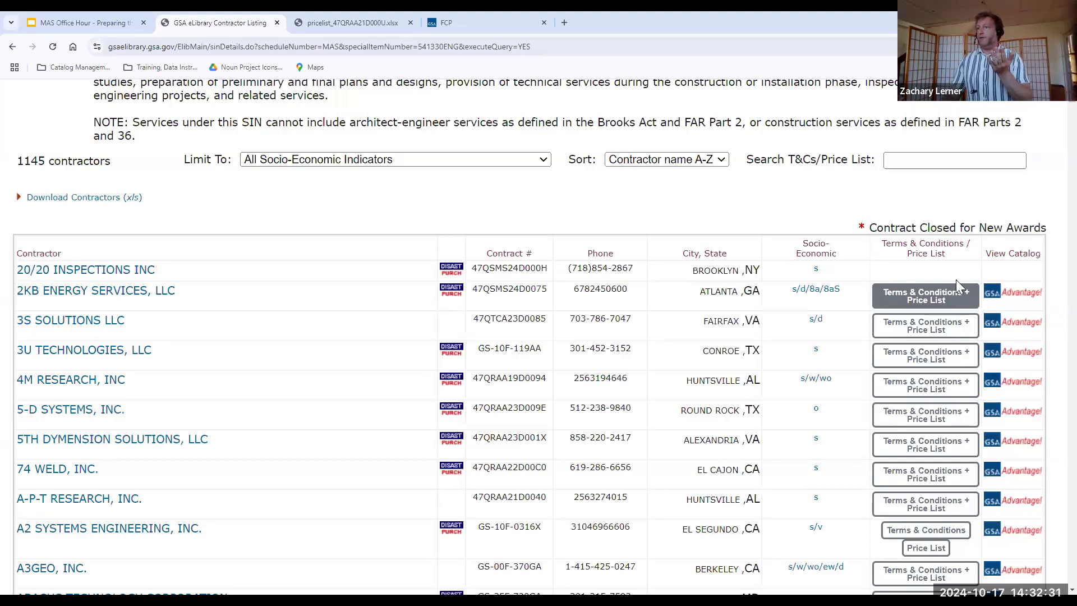
Open the separate price list file of A2 SYSTEMS ENGINEERING, INC. from the contractor listing
scroll(956, 279, down, 3)
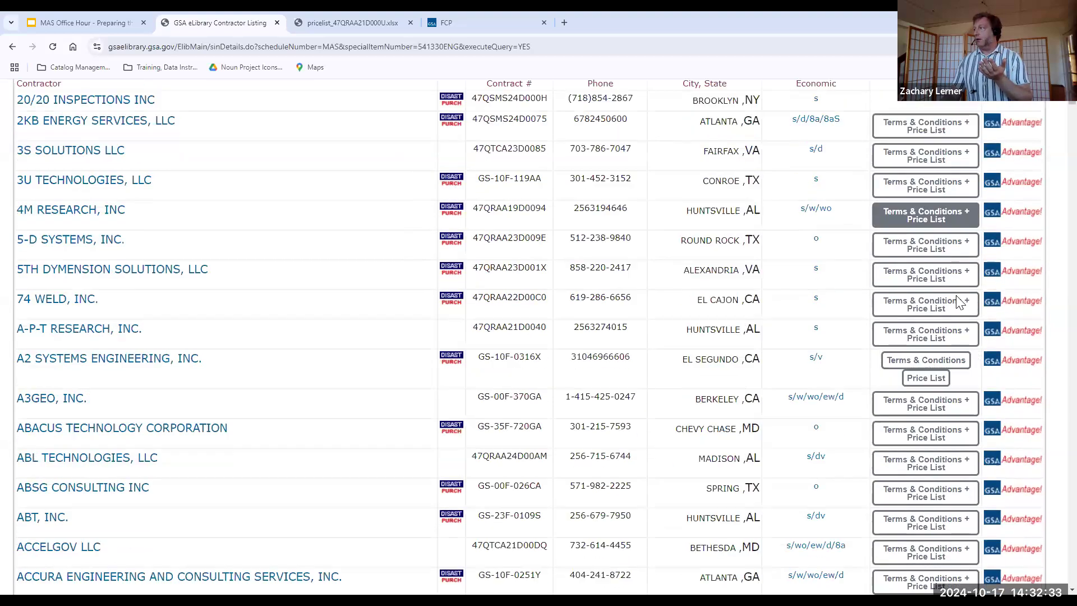
scroll(959, 302, down, 1)
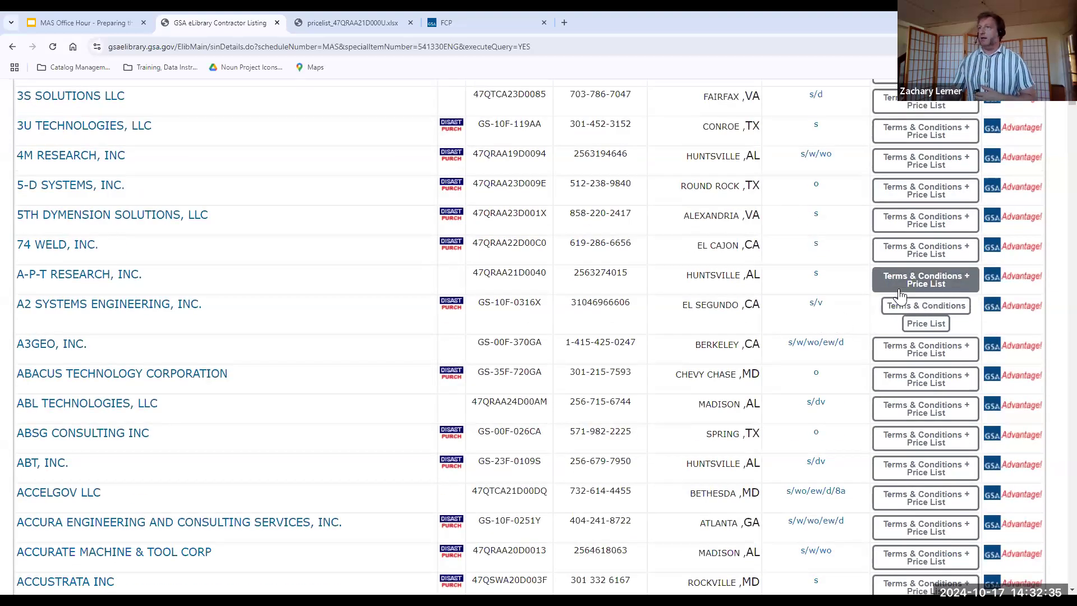
click(924, 324)
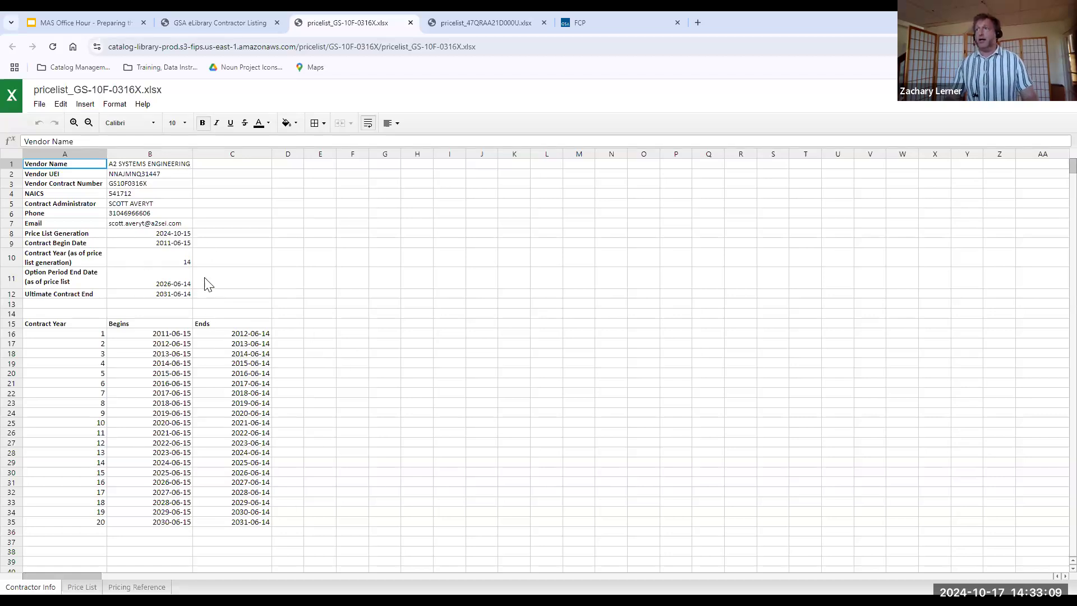
Check the price list generation date, contract begin date and contract year periods on the Contractor Info sheet
drag(166, 234, 167, 245)
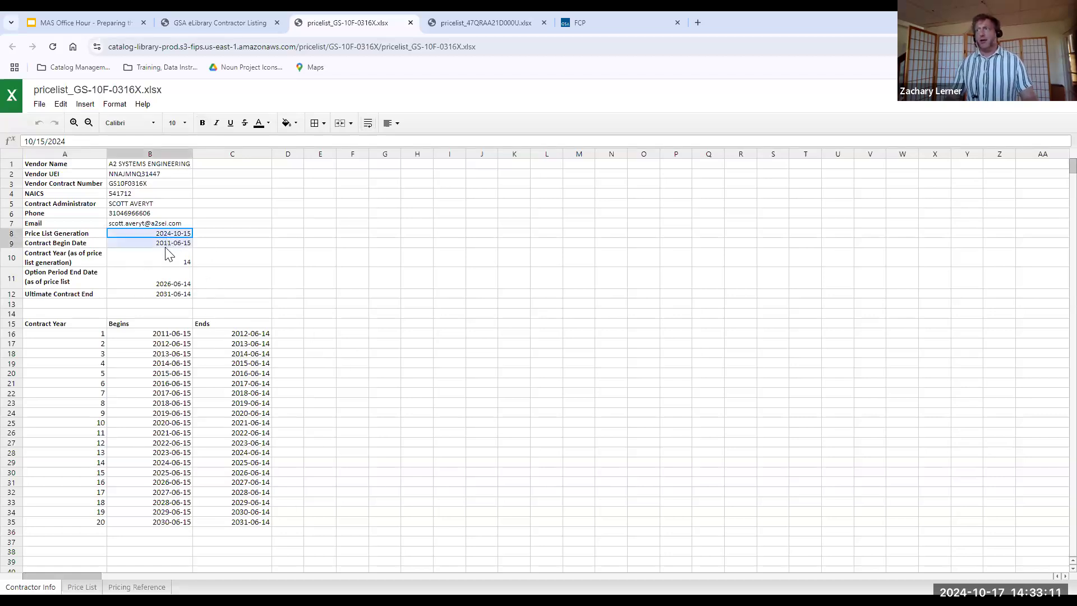
click(269, 343)
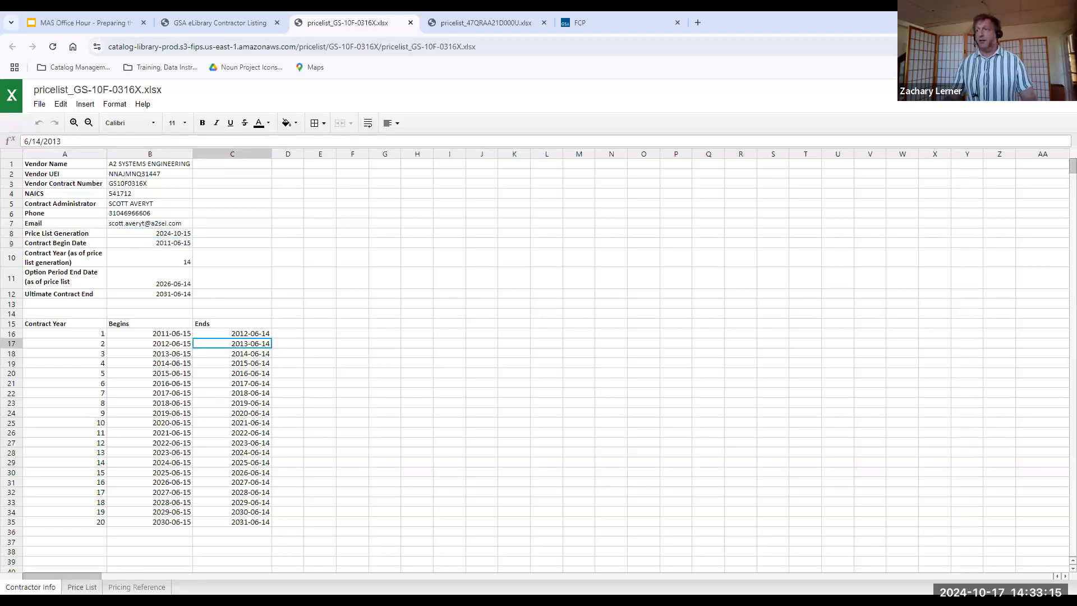
Open the Price List sheet and widen the Vendor Name column, selecting the vendor entries in rows 4 to 15
click(82, 586)
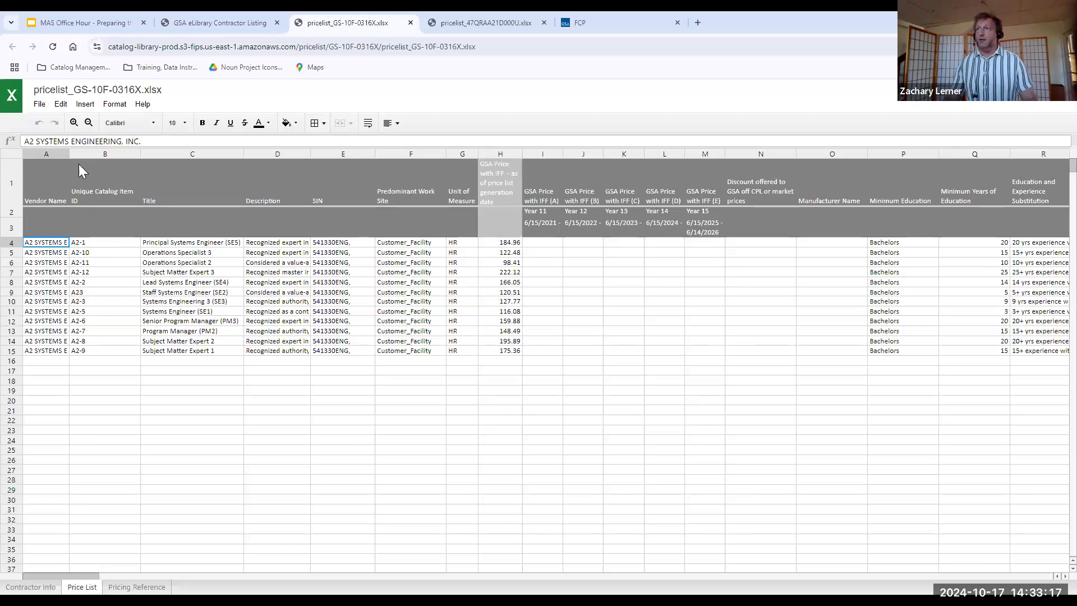
drag(67, 154, 120, 154)
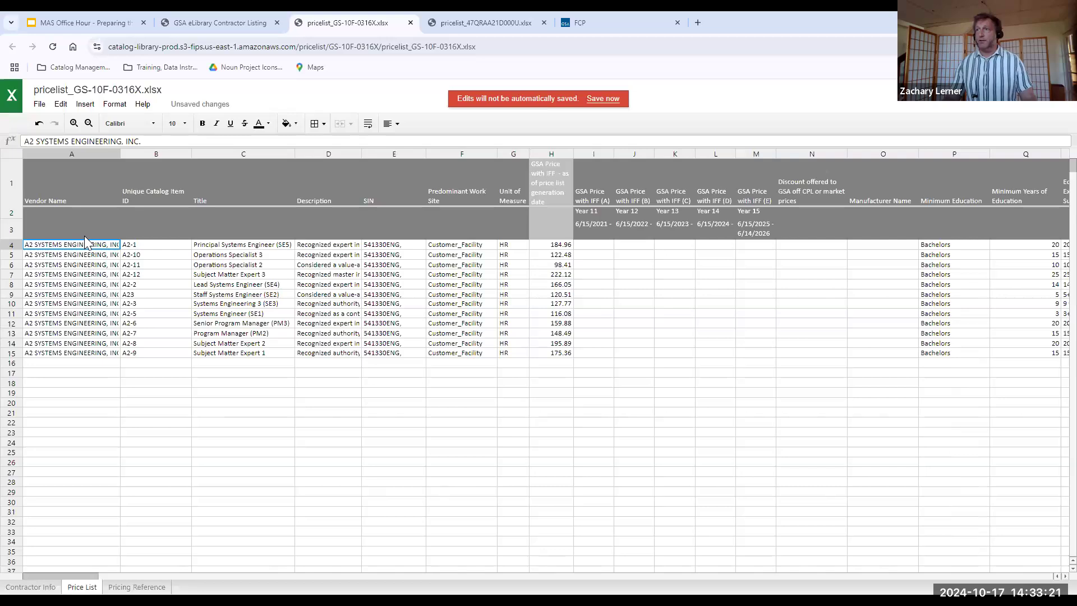
drag(88, 246, 90, 352)
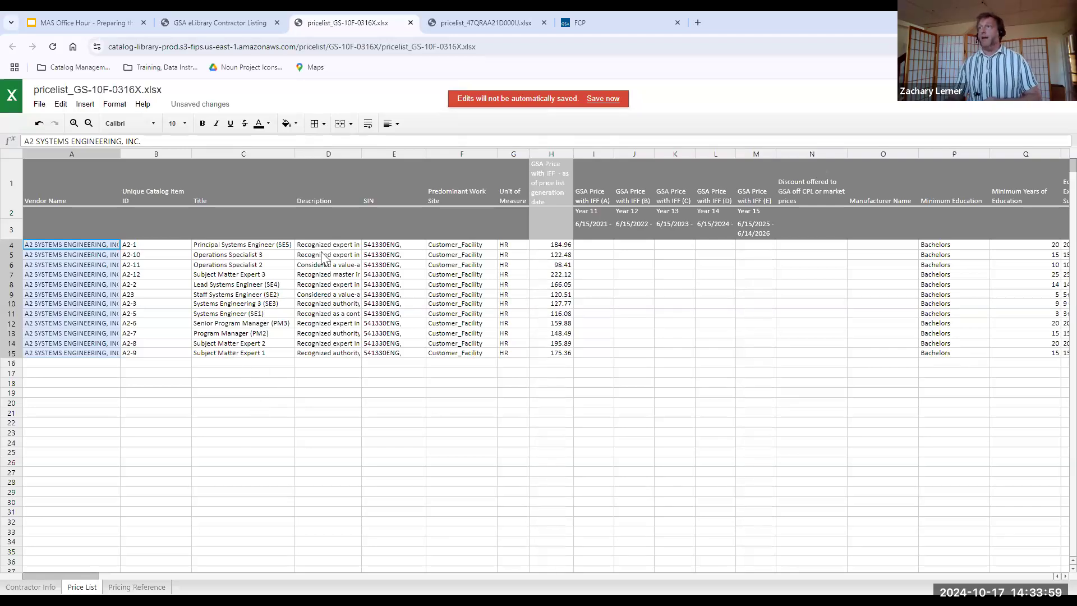
Examine the Staff Systems Engineer (SE2) row from its catalog item ID through description and SIN to the current GSA price
click(182, 294)
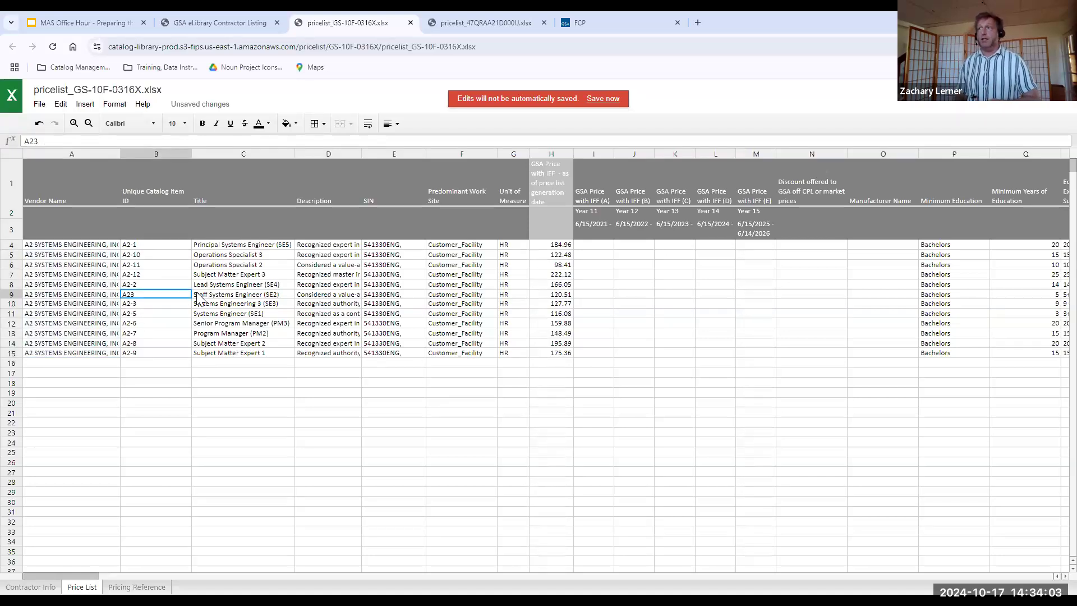
click(199, 295)
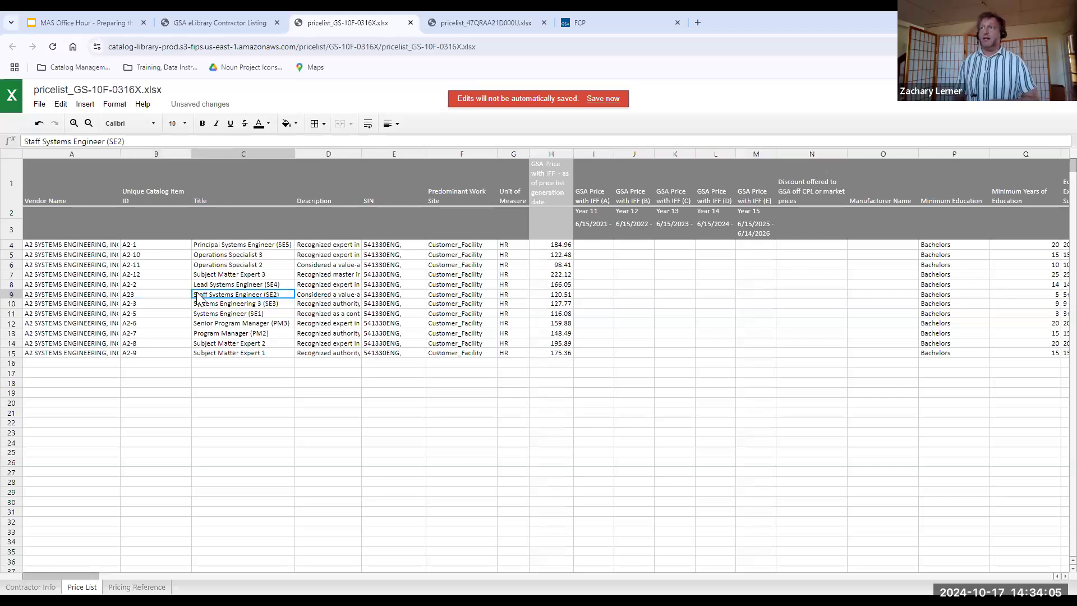
key(Tab)
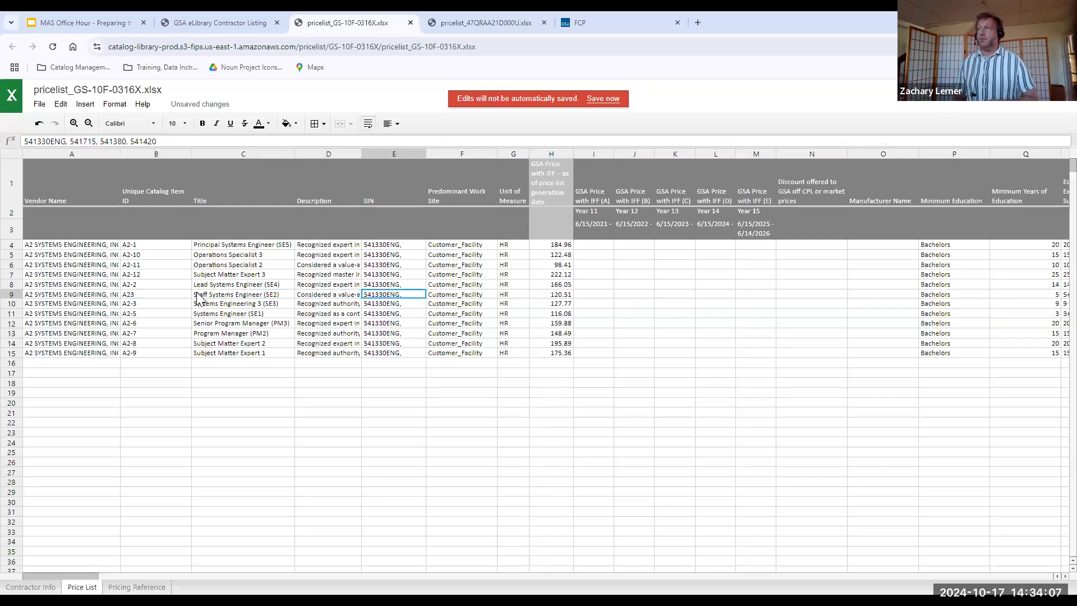
key(Left)
key(Left)
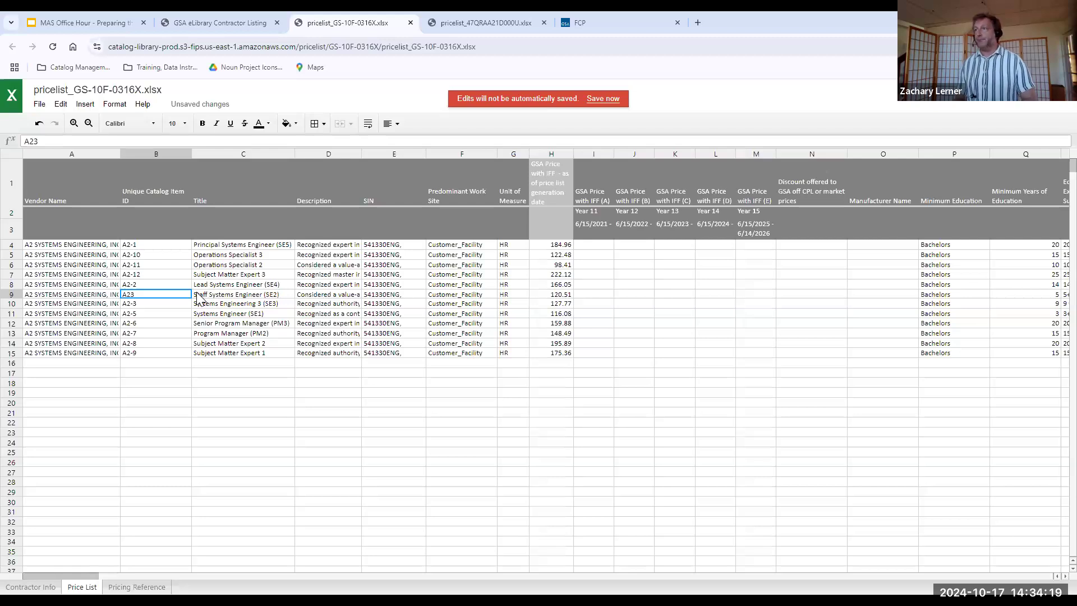
key(Tab)
key(Tab)
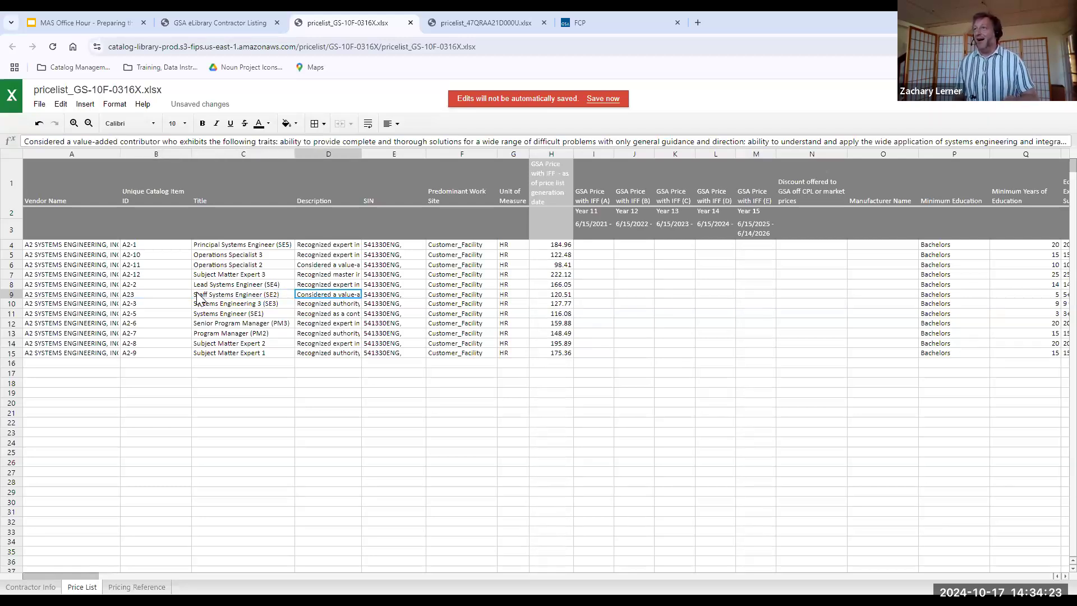
key(Tab)
key(Tab)
key(Tab)
key(Tab)
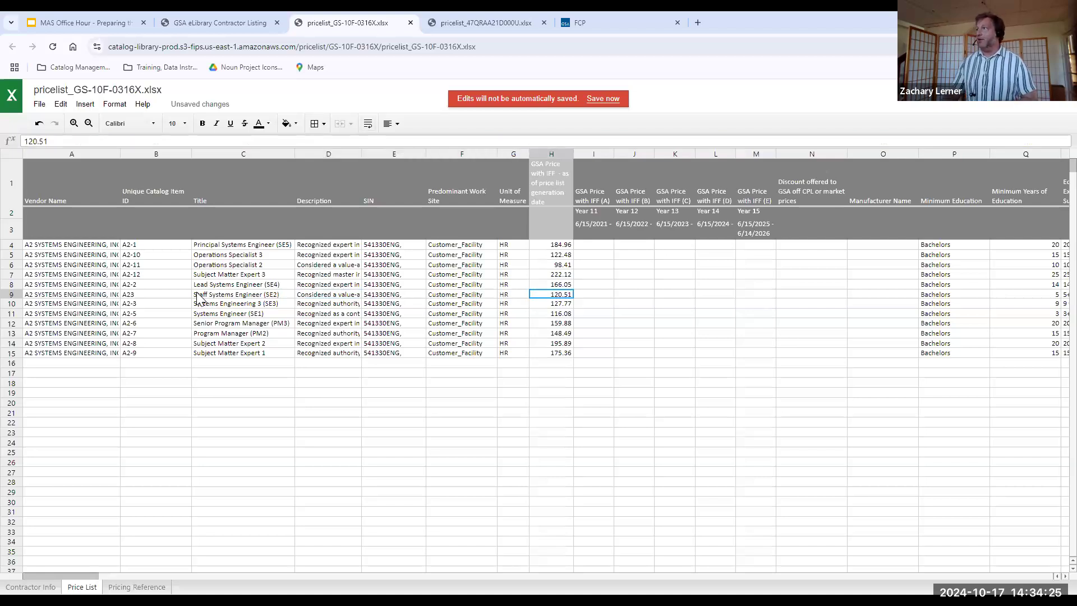
Examine the column of GSA prices as of the price list generation date and the date headers for contract years 11 to 15
click(604, 328)
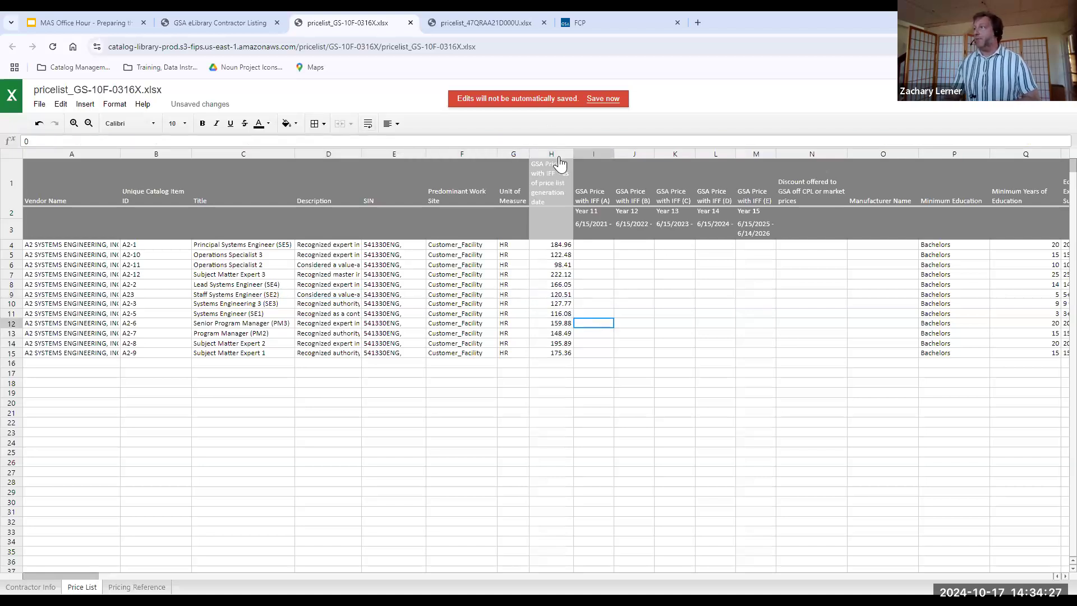
click(558, 156)
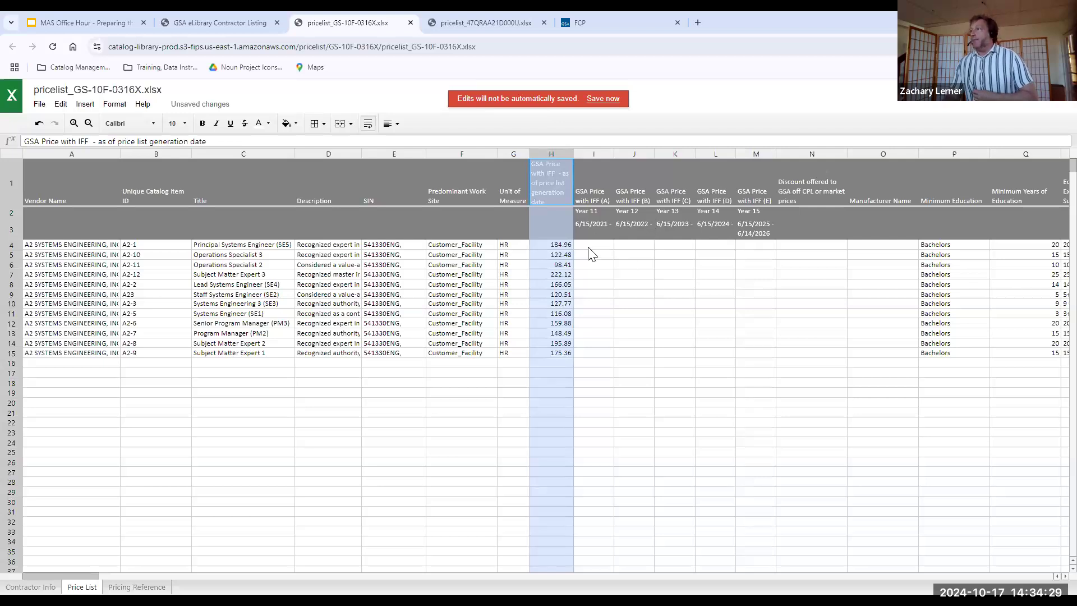
click(611, 284)
click(605, 265)
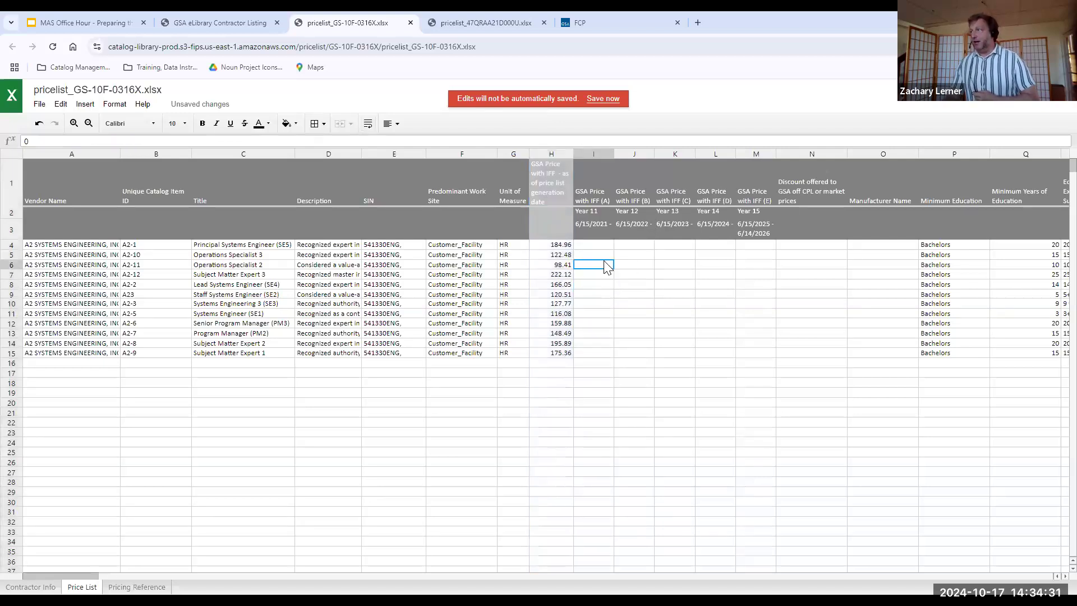
drag(596, 235, 752, 235)
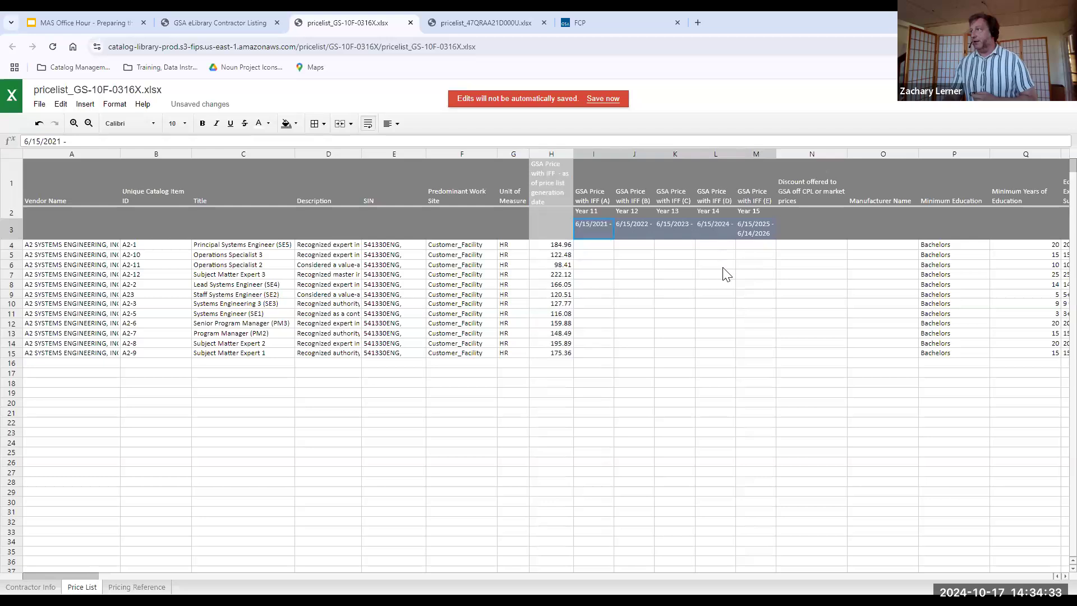
click(648, 267)
click(592, 307)
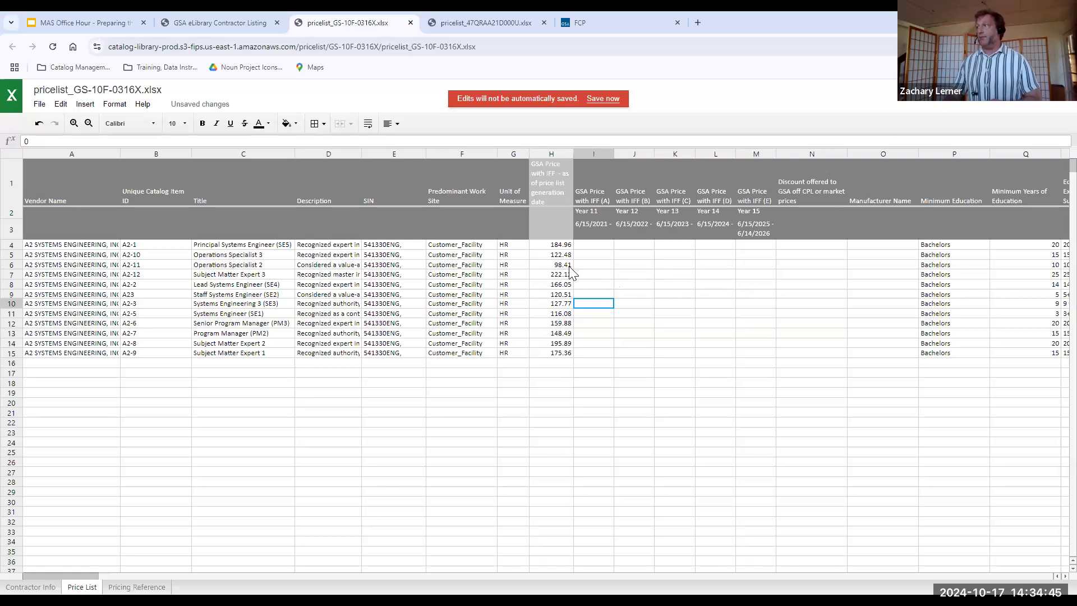
Inspect the GSA Price with IFF columns (A) to (E), singling out the Year 14 and Year 15 columns
drag(593, 154, 756, 154)
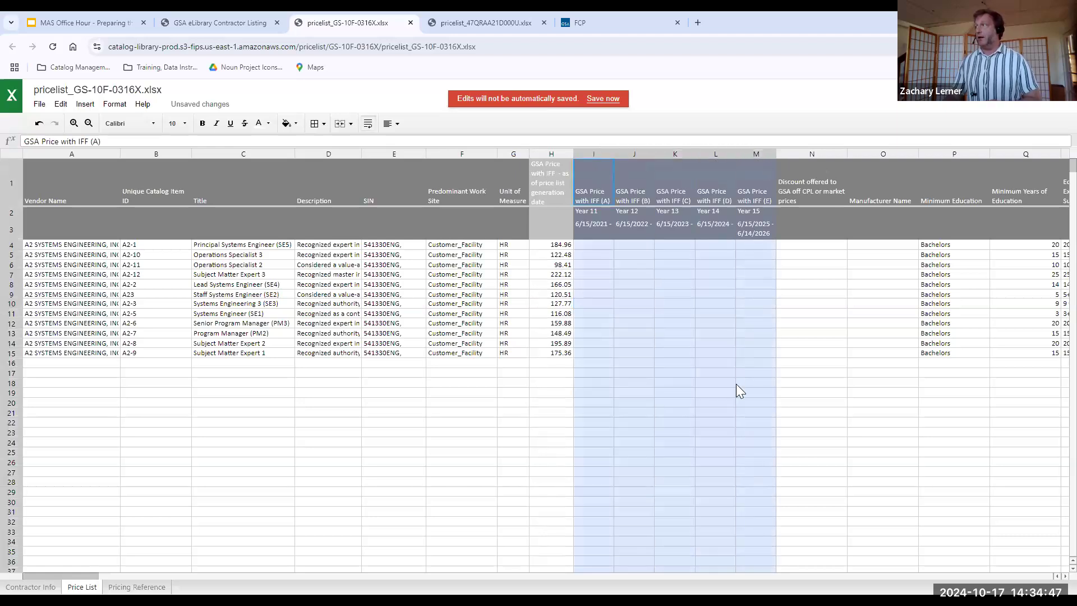
click(739, 390)
click(687, 255)
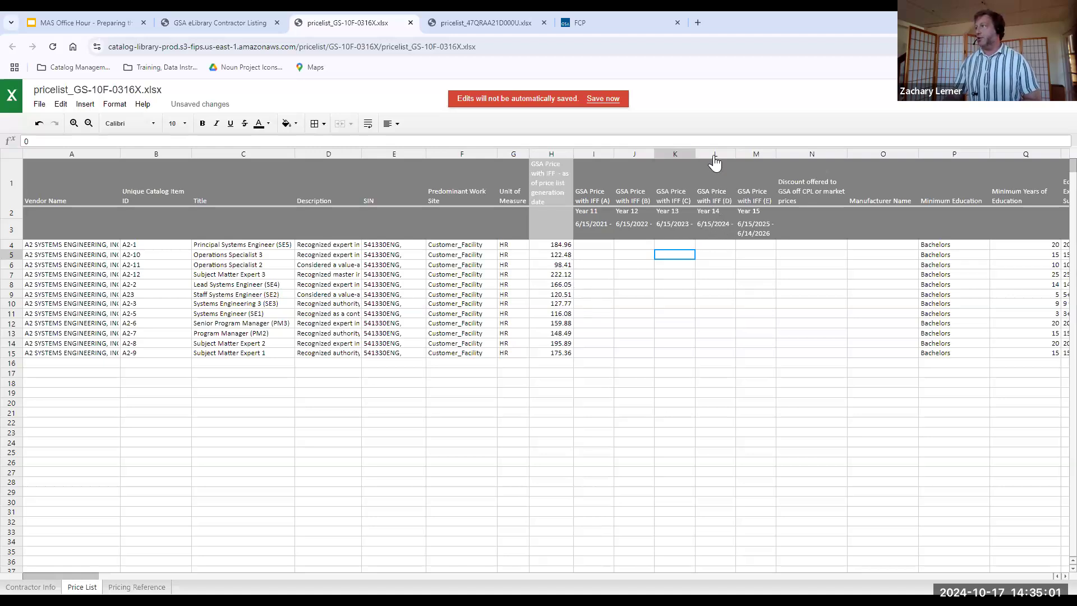
drag(715, 155, 744, 156)
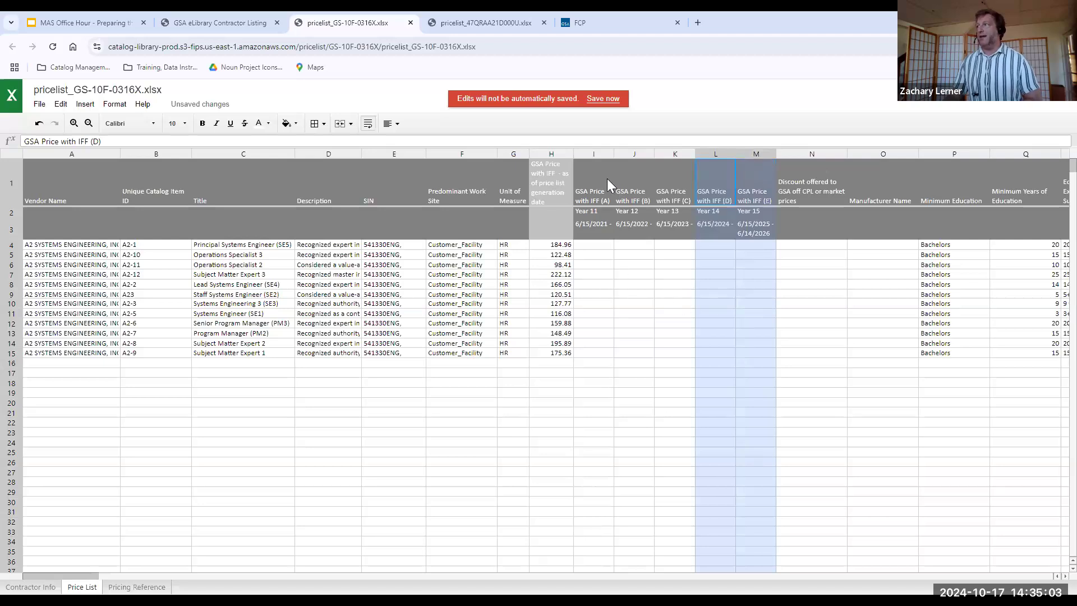
click(656, 389)
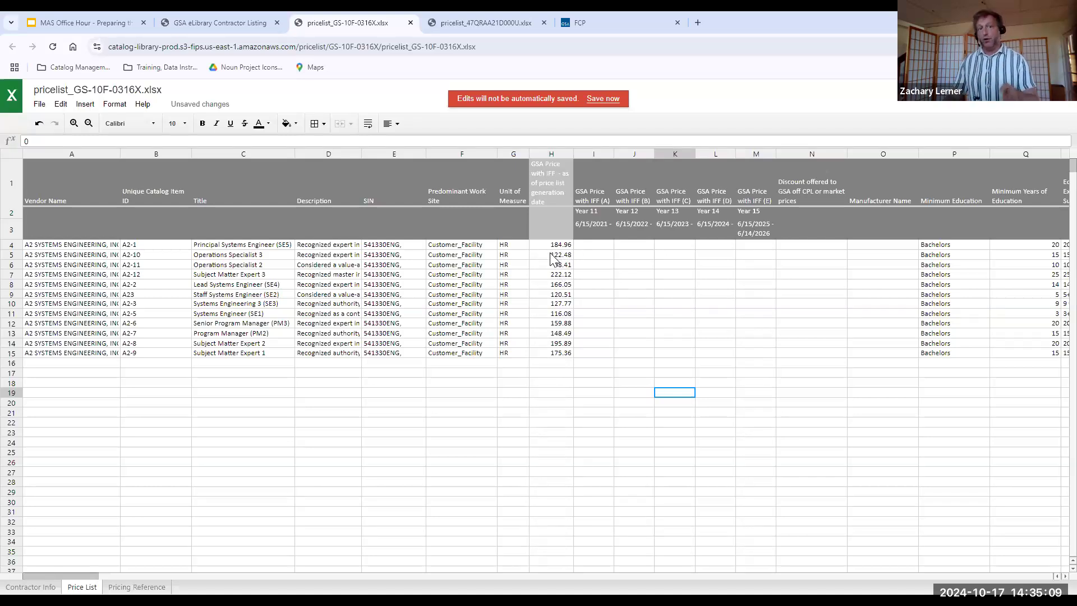
Look across the price list's further columns from the GSA prices through to Language Direction
click(660, 331)
key(Right)
key(Right)
key(Right)
key(Right)
key(Right)
key(Right)
key(Right)
key(Right)
key(Right)
key(Right)
key(Right)
key(Right)
key(Right)
key(Right)
key(Right)
key(Right)
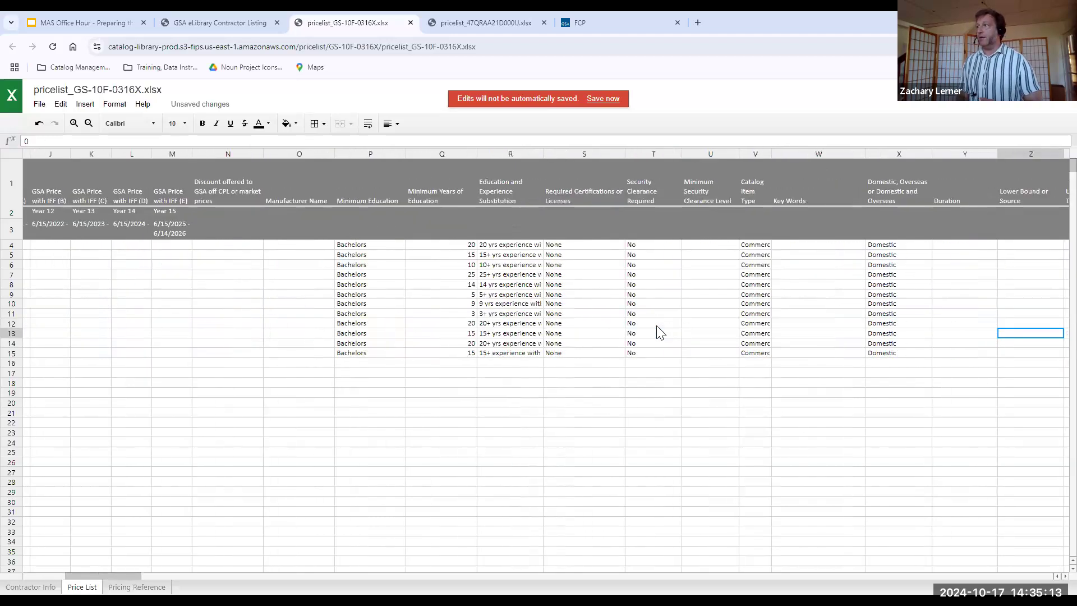
key(Right)
key(Right)
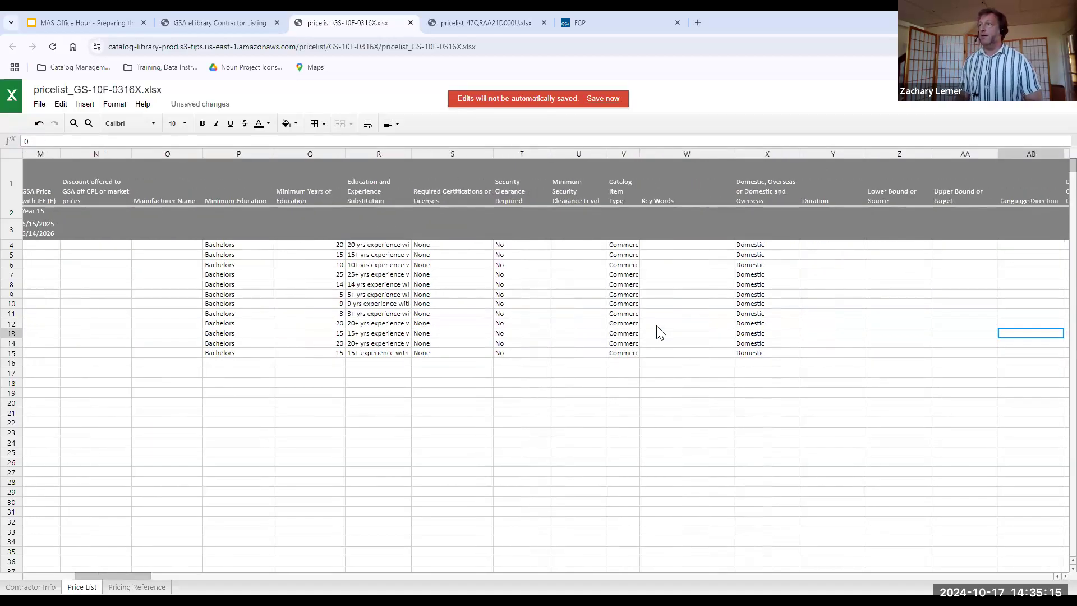
Check the labor categories' minimum education, the education and experience substitution in row 7, and its catalog item type
click(202, 286)
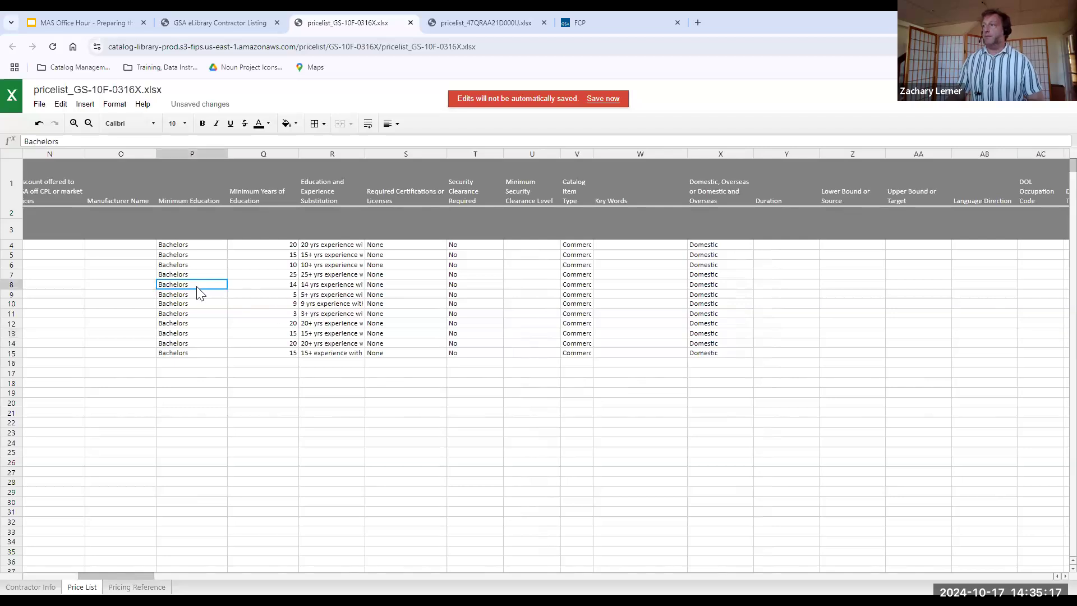
click(331, 275)
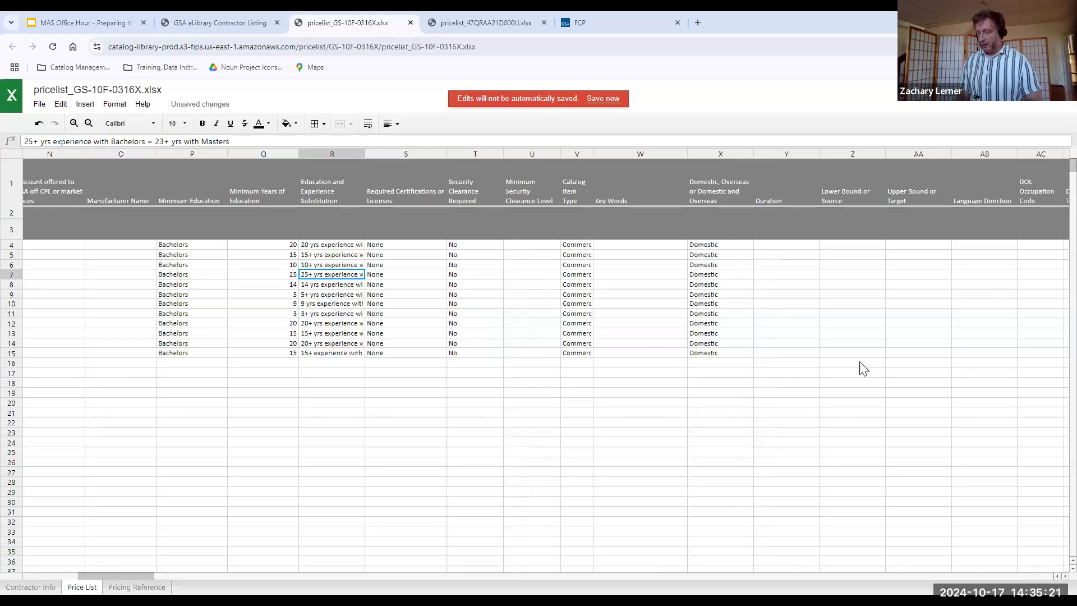
key(Right)
key(Right)
key(Right)
key(Right)
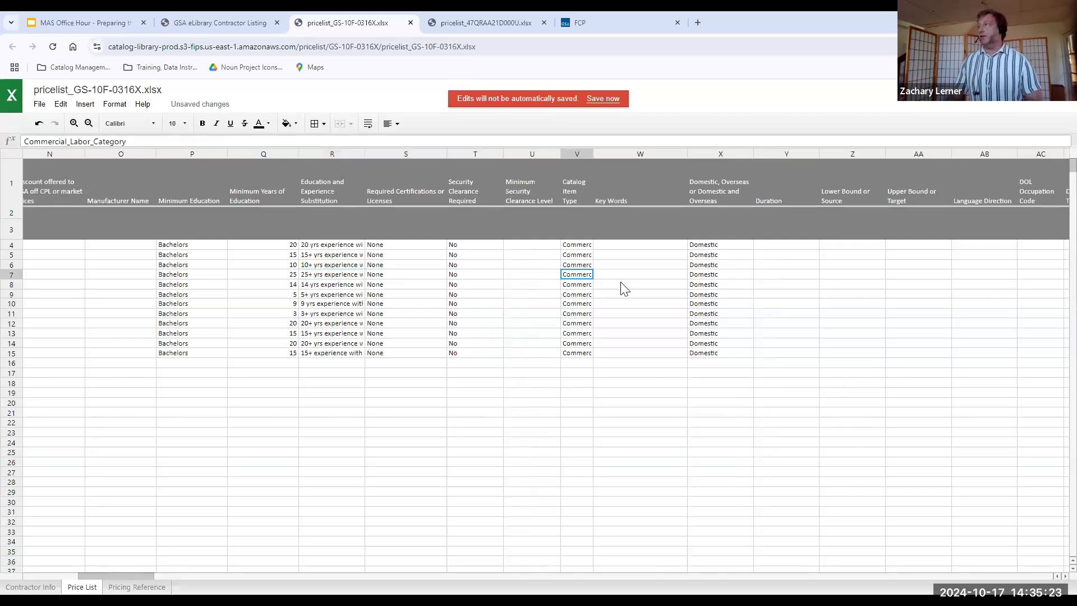
Widen the Catalog Item Type column to fit its full text and review the entries for rows 4 to 15
click(596, 156)
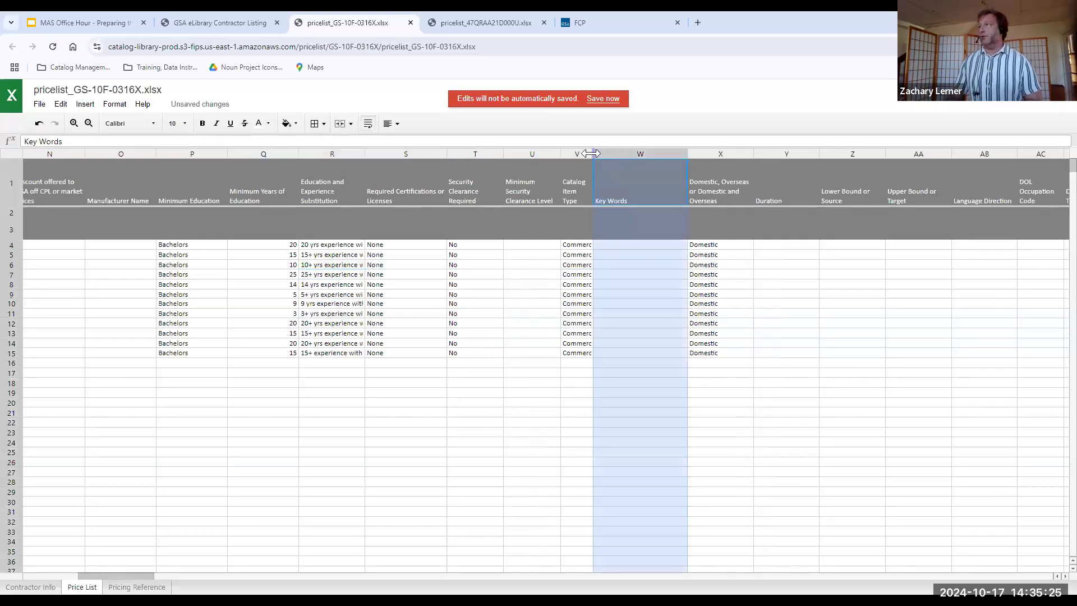
drag(593, 155, 679, 159)
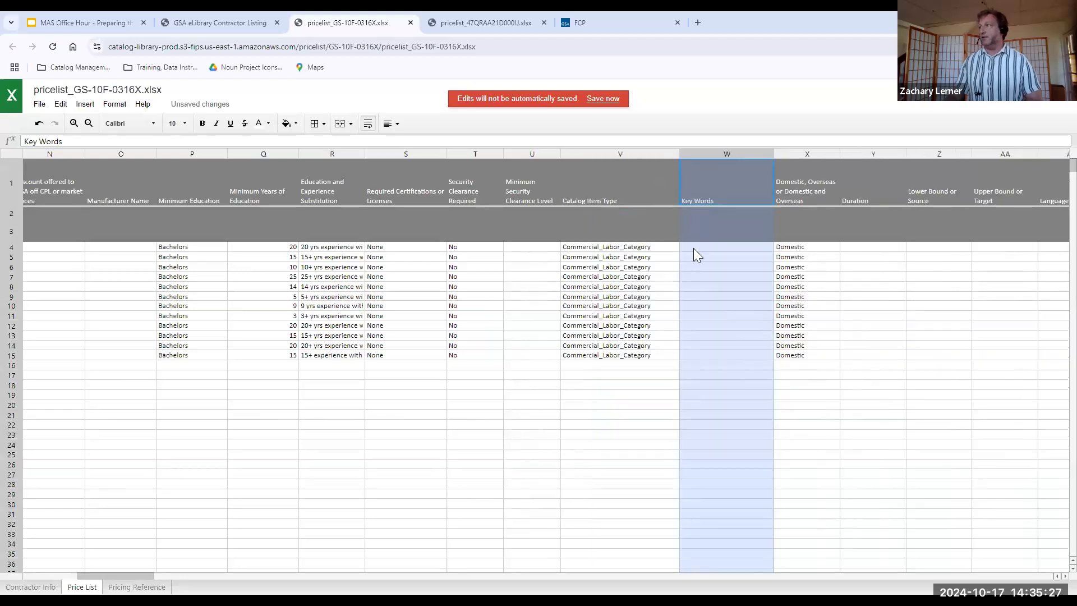
click(718, 286)
drag(660, 248, 668, 361)
click(652, 396)
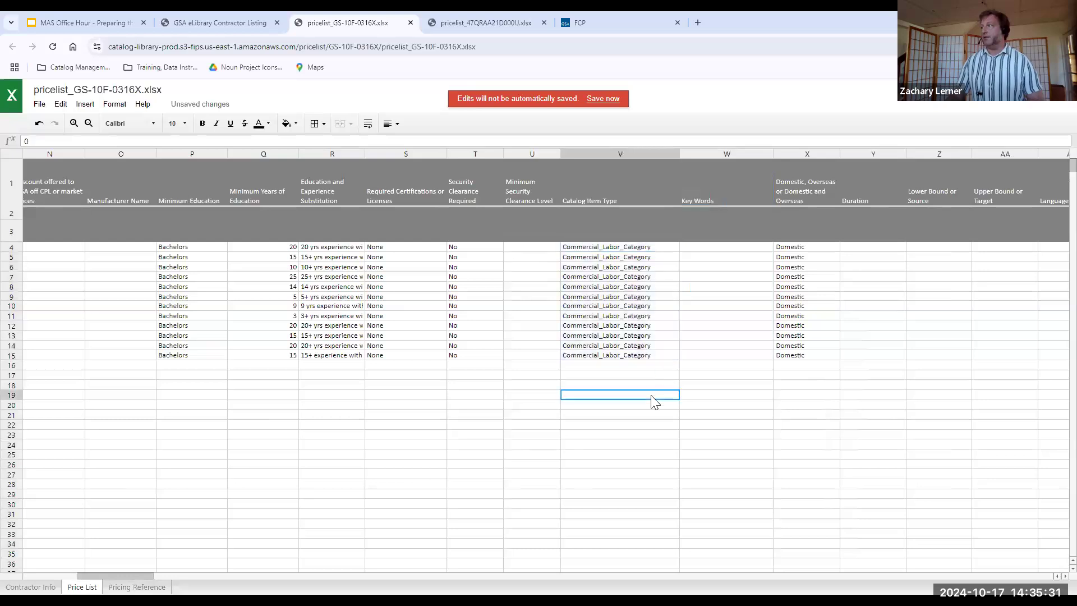
Look through the remaining columns from Key Words past the bound, DOL and location fields to the end after Zip Code
click(756, 267)
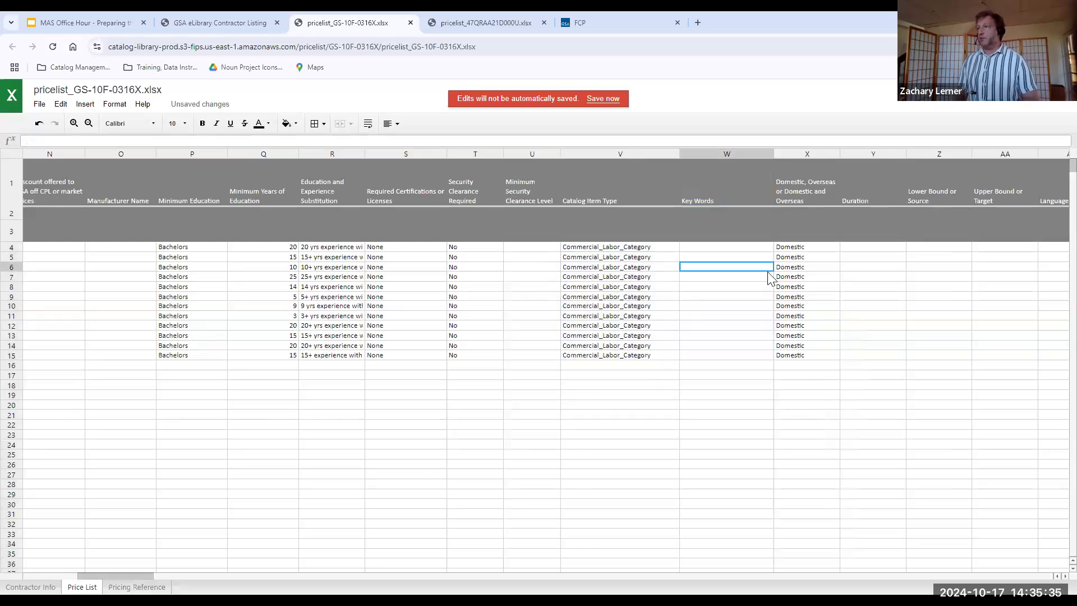
key(Right)
key(Right)
key(Right)
key(Right)
key(Right)
key(Right)
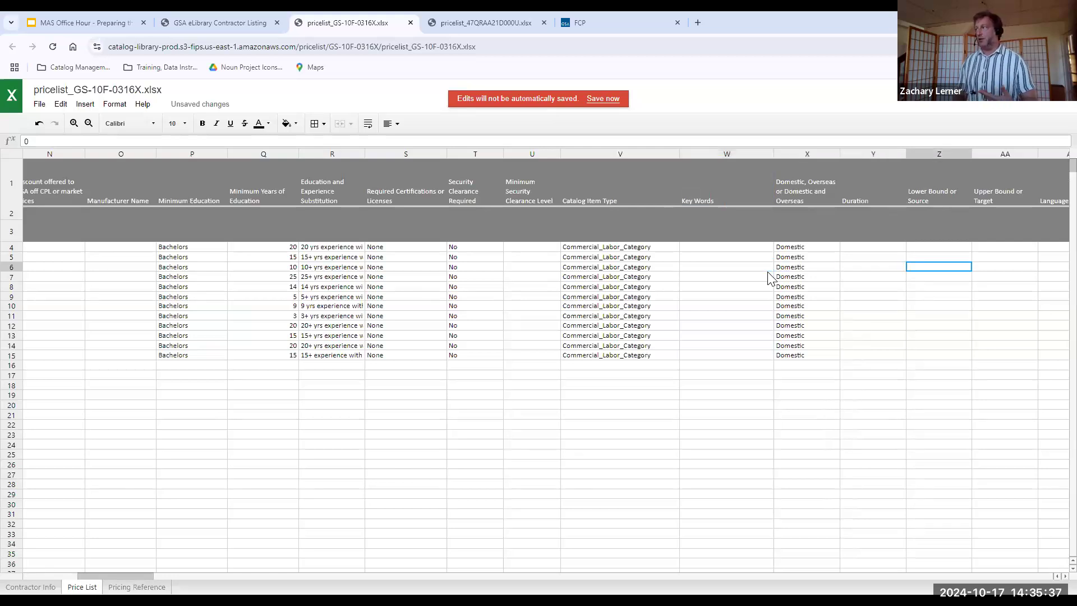
key(Right)
key(Right)
key(Right)
key(Right)
key(Right)
key(Right)
key(Right)
key(Right)
key(Right)
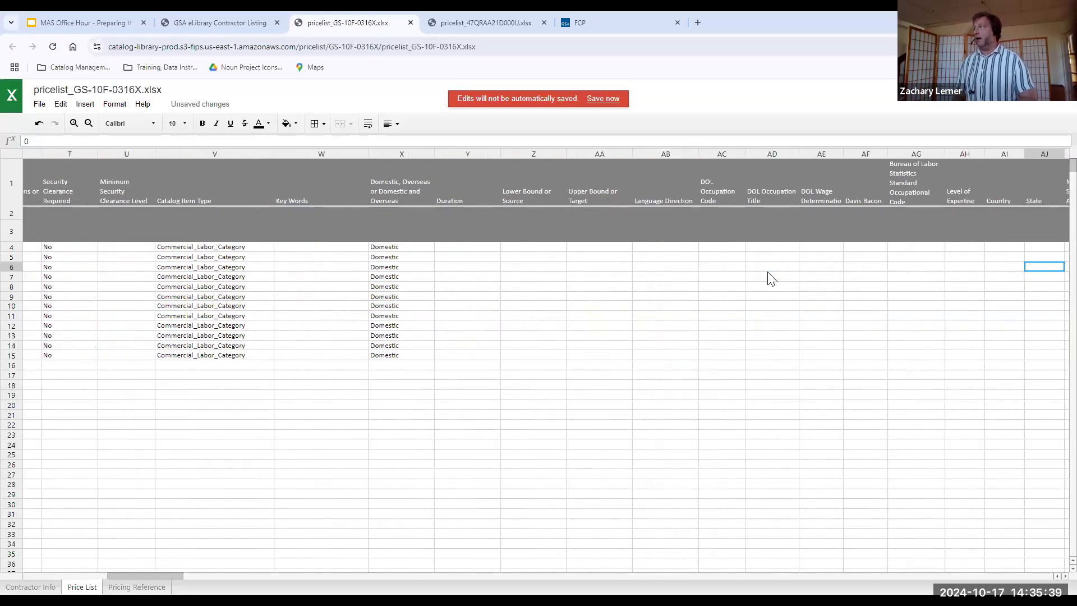
key(Right)
key(Right)
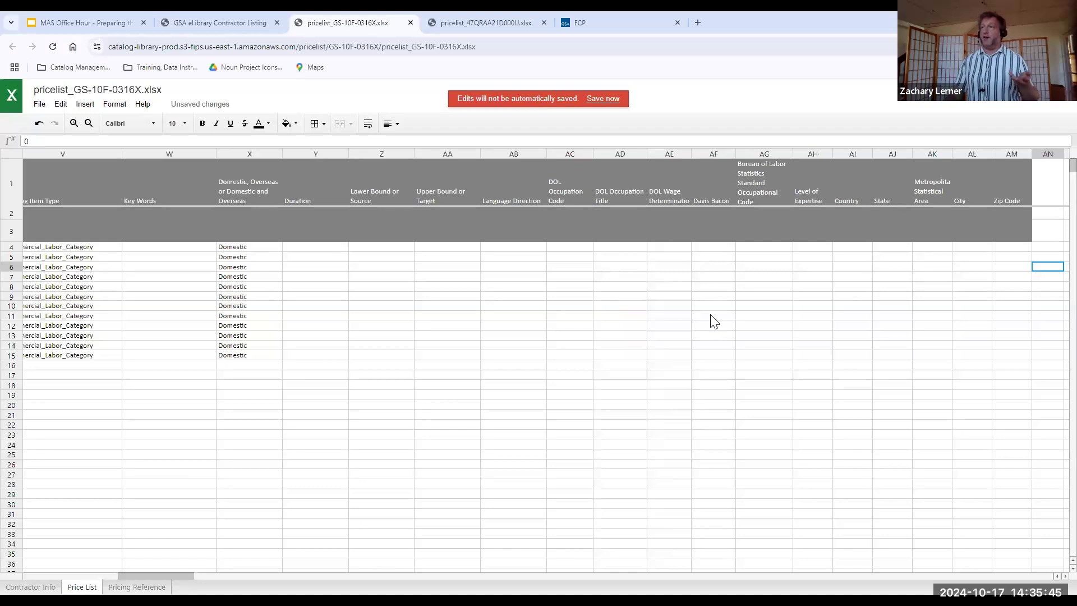
Inspect the DOL Occupation Code, DOL Occupation Title and DOL Wage Determination columns
click(628, 298)
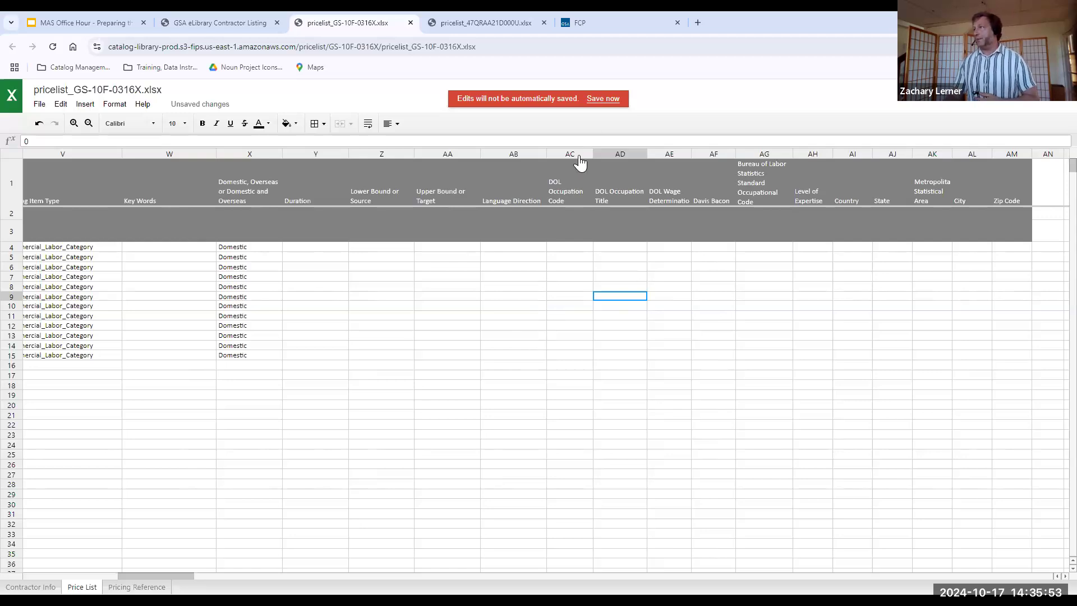
drag(571, 157, 661, 161)
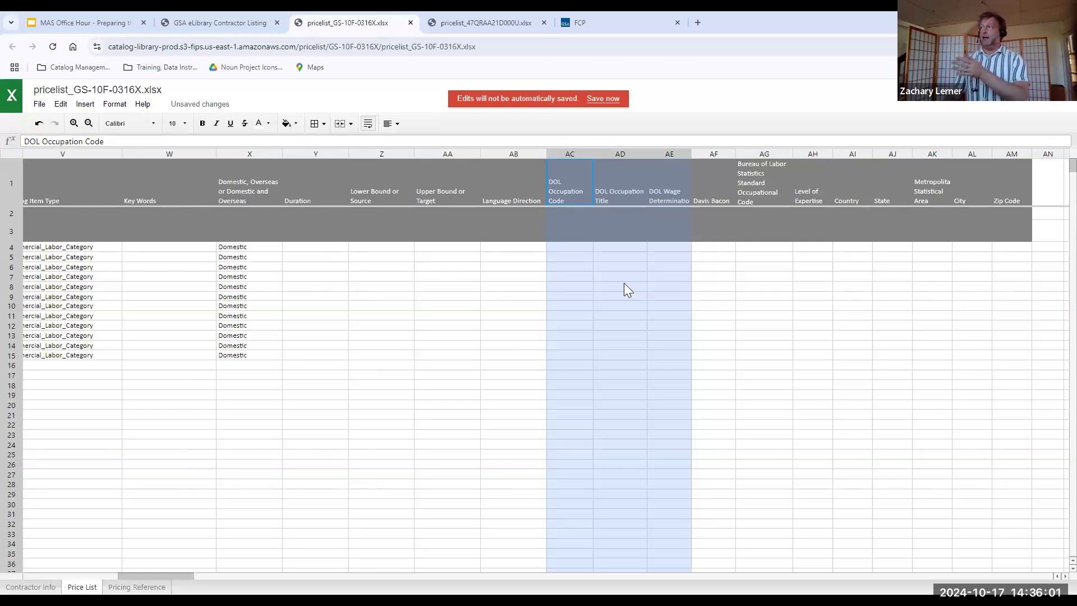
click(562, 303)
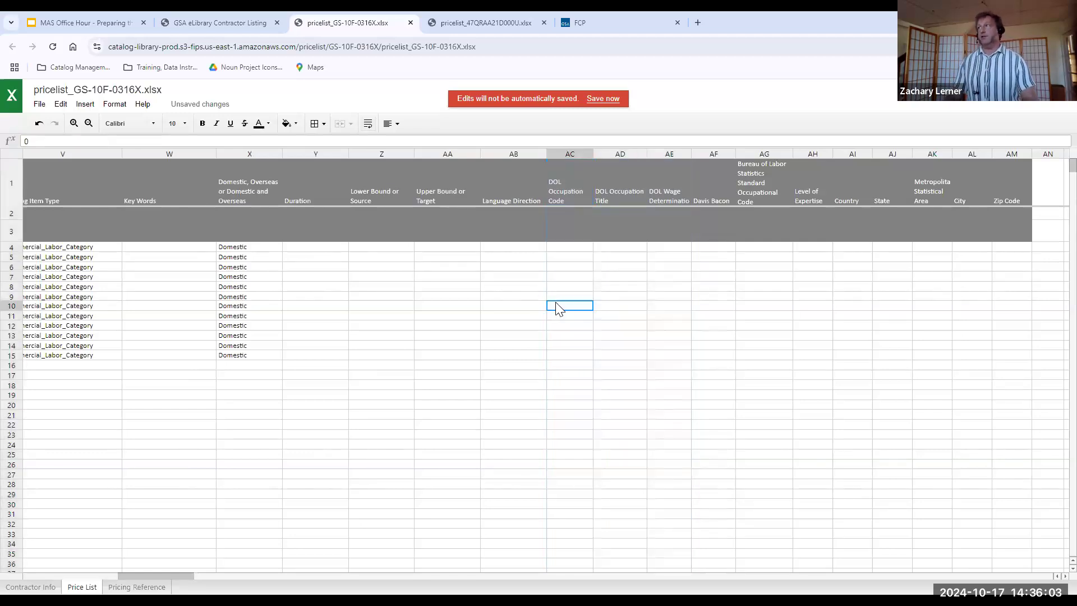
Switch to the MAS Office Hour presentation in Google Slides
click(67, 23)
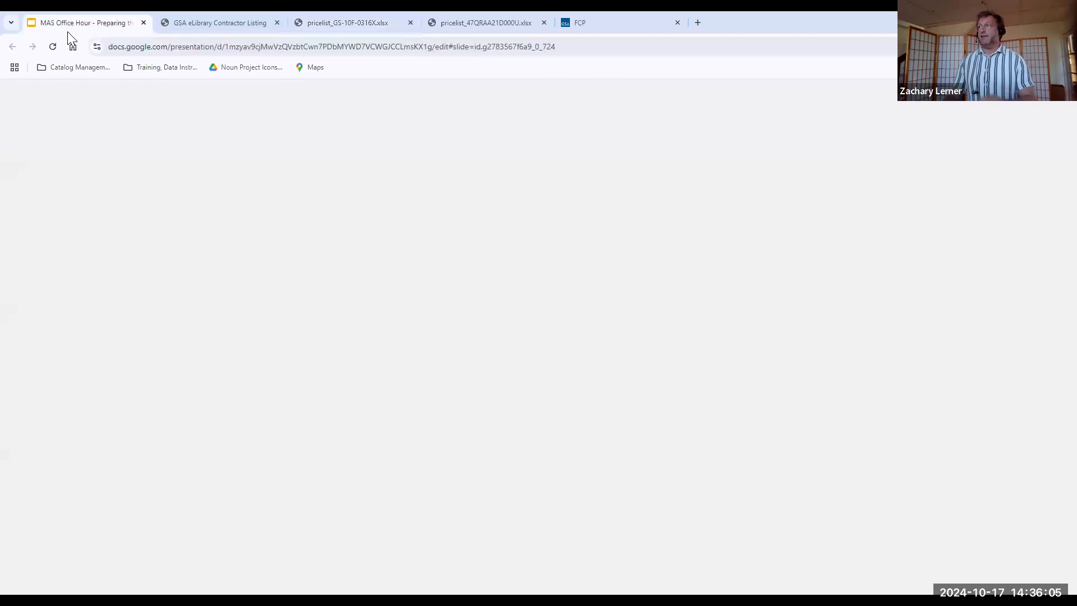